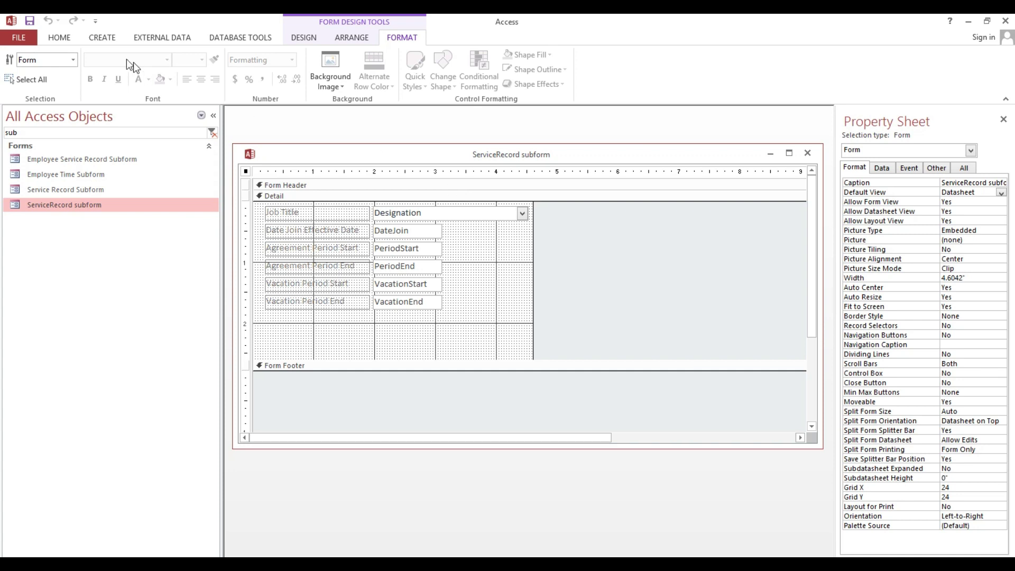
# - Show the ServiceRecord subform in Datasheet view and select its second record
pyautogui.click(55, 38)
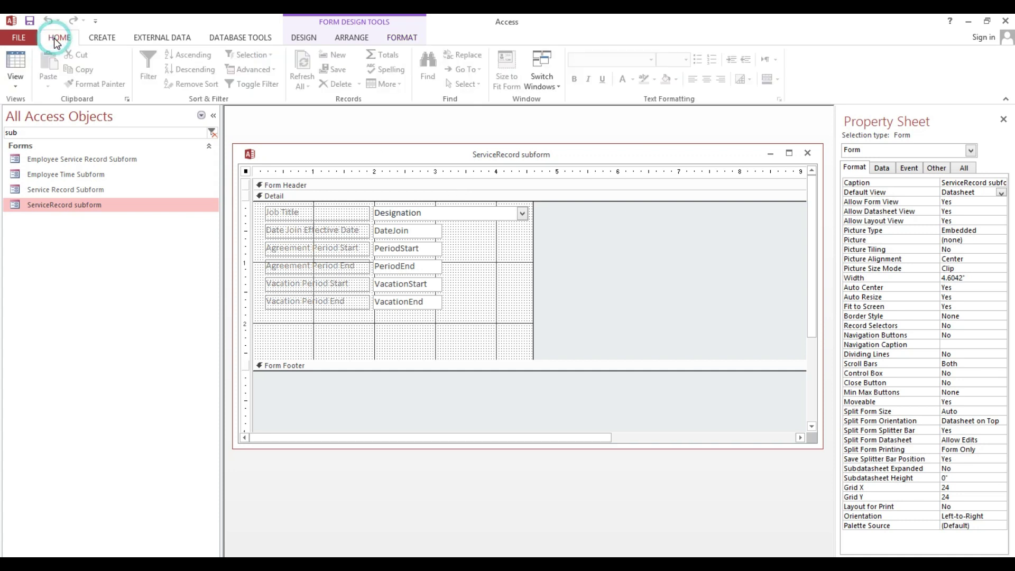
pyautogui.click(14, 62)
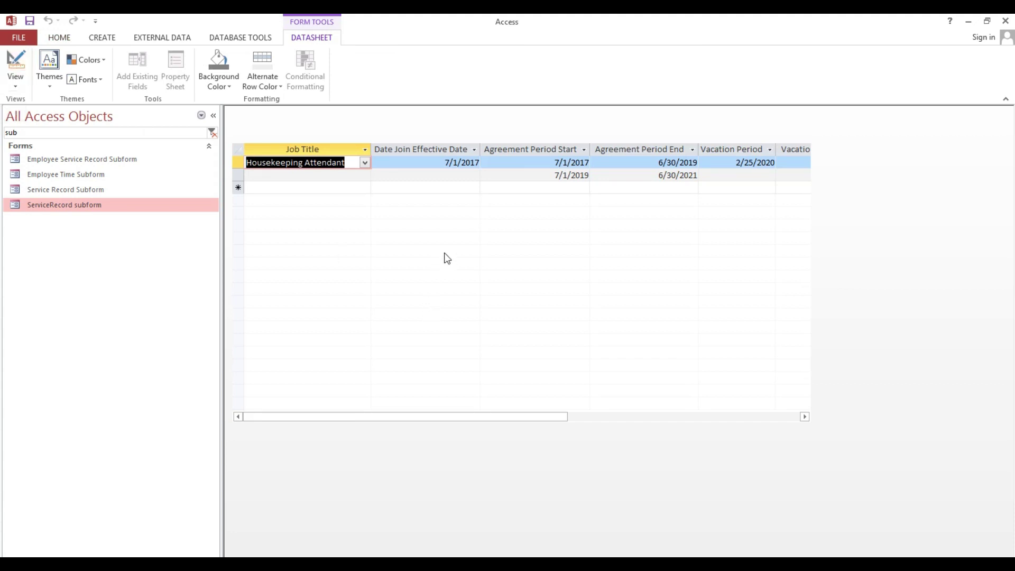
pyautogui.click(438, 189)
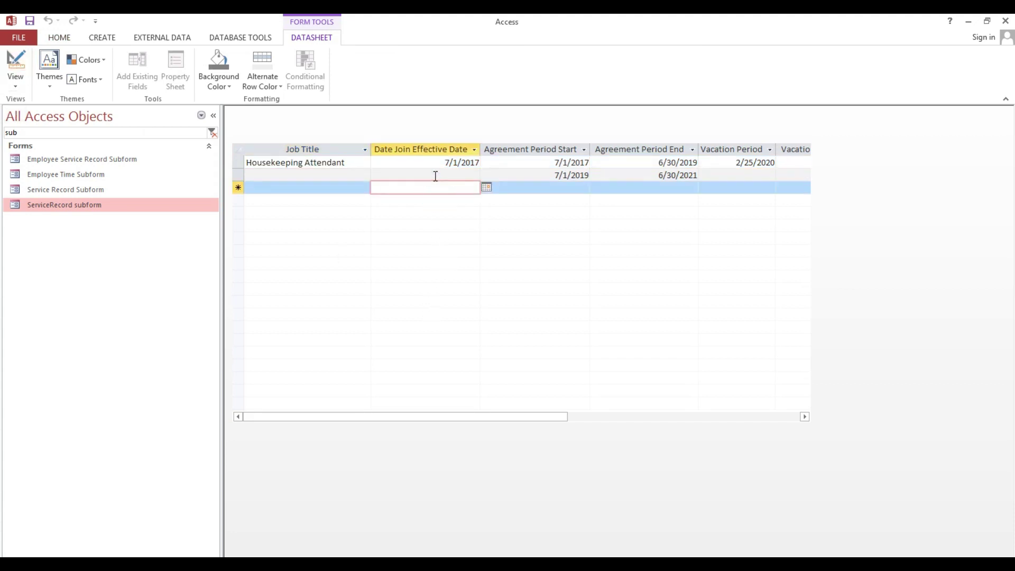
pyautogui.click(237, 175)
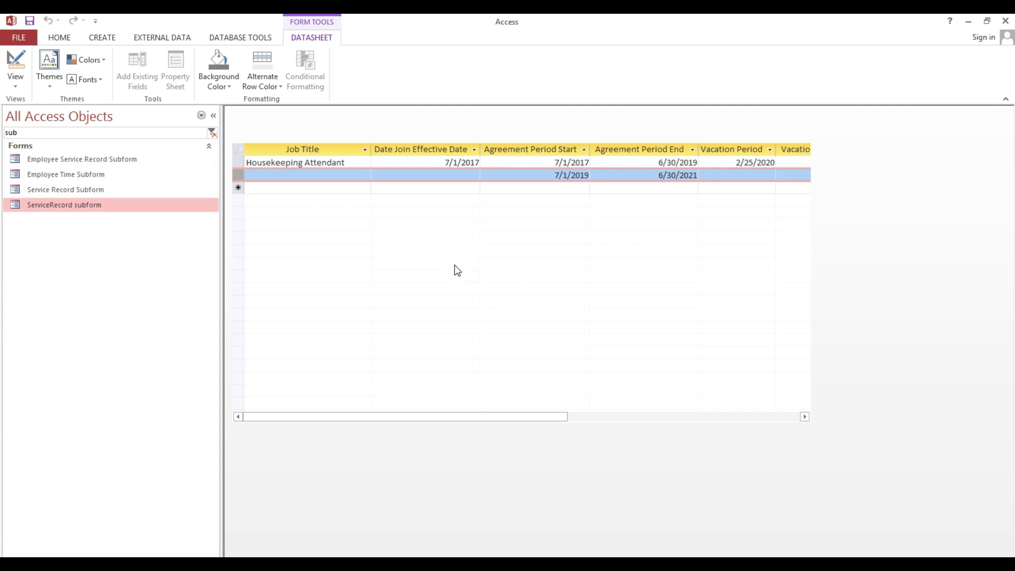
# - Set the datasheet's background color to medium blue in the Datasheet Formatting settings
pyautogui.click(55, 42)
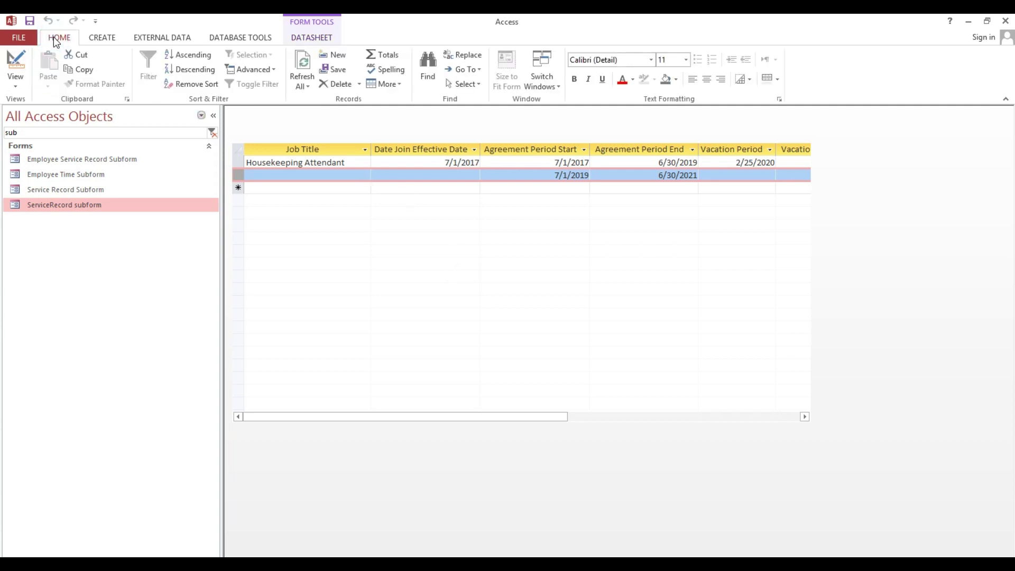
pyautogui.click(777, 81)
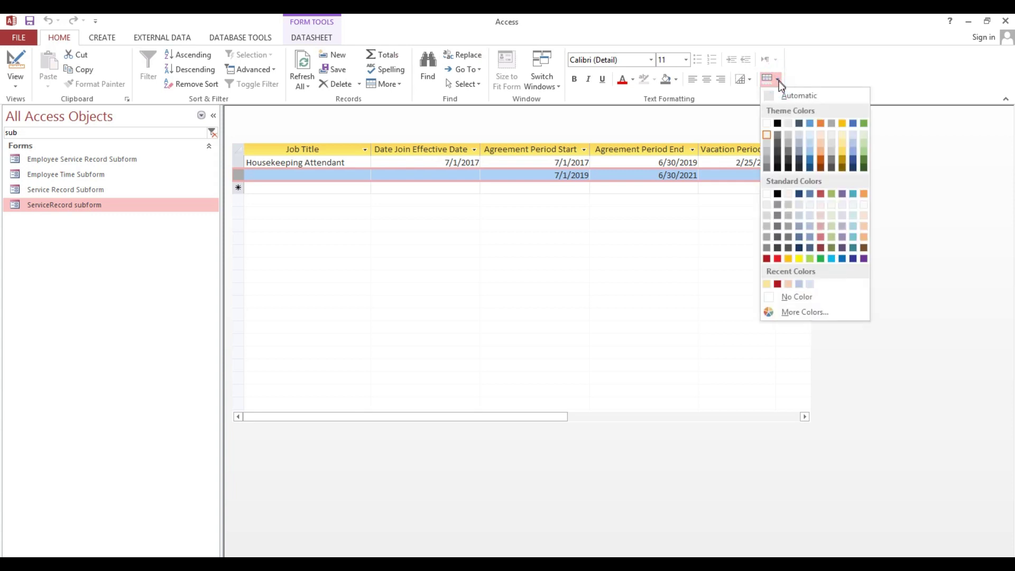
pyautogui.click(722, 94)
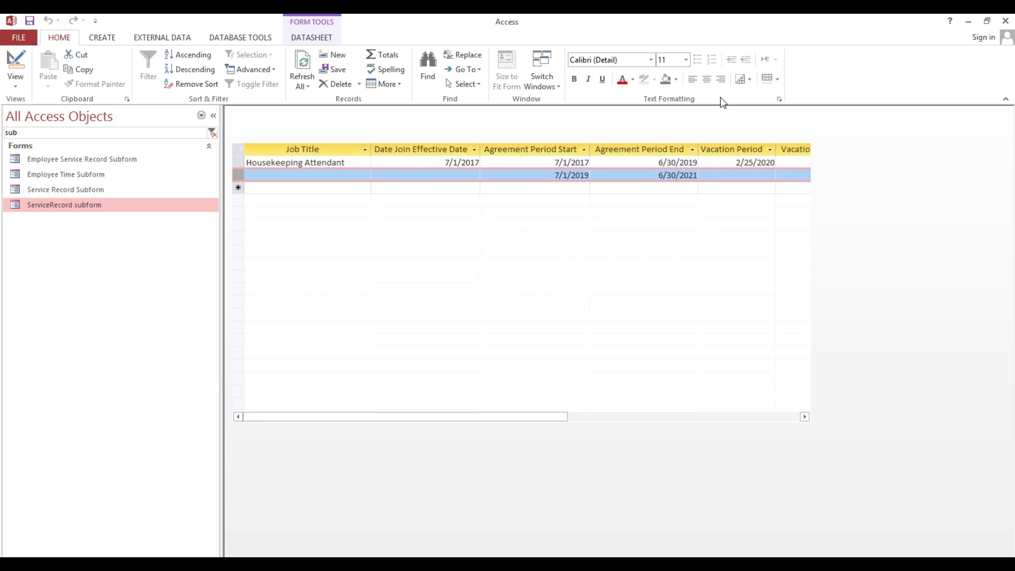
pyautogui.click(779, 99)
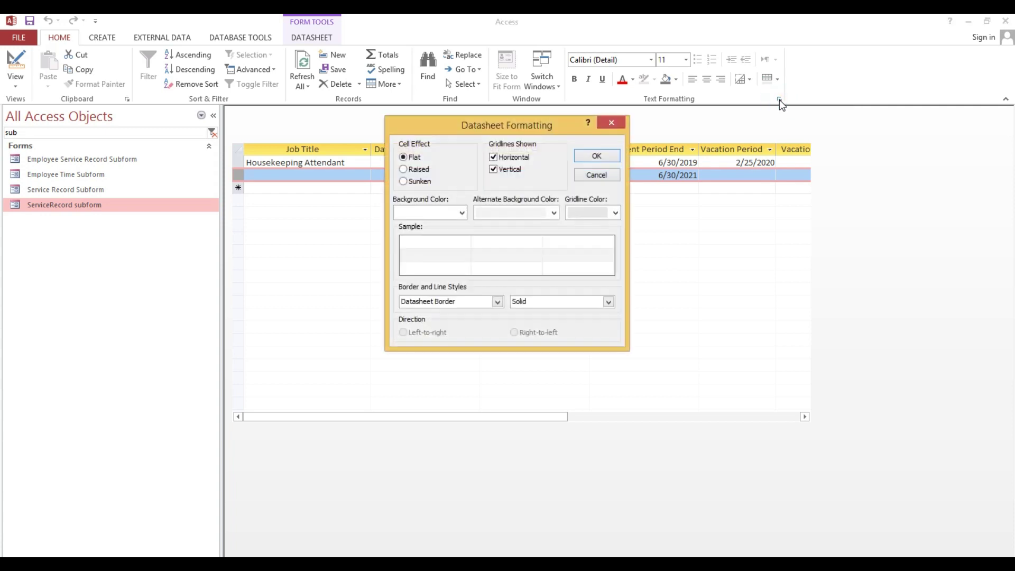
pyautogui.moveTo(554, 128); pyautogui.dragTo(687, 218)
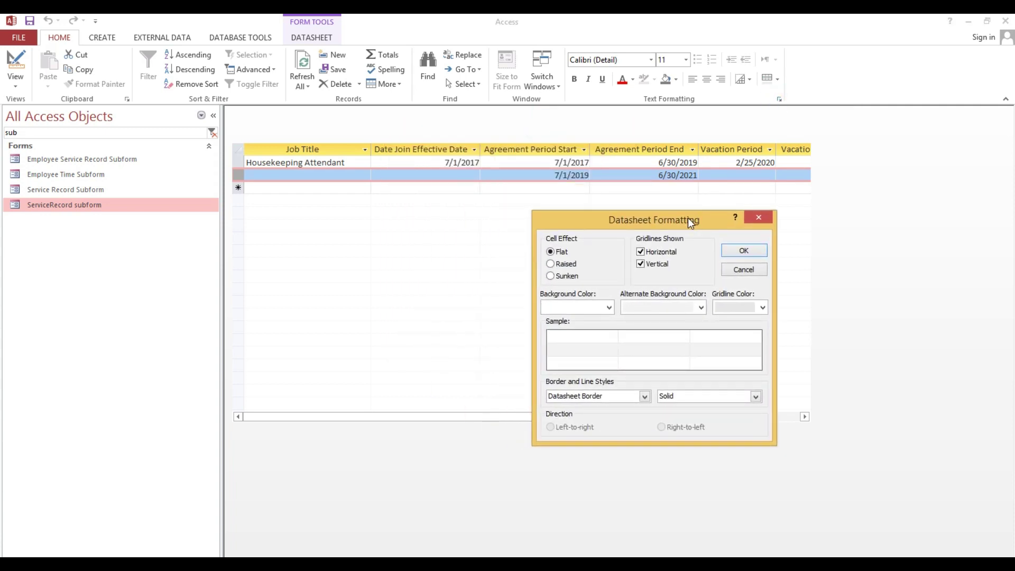
pyautogui.click(608, 306)
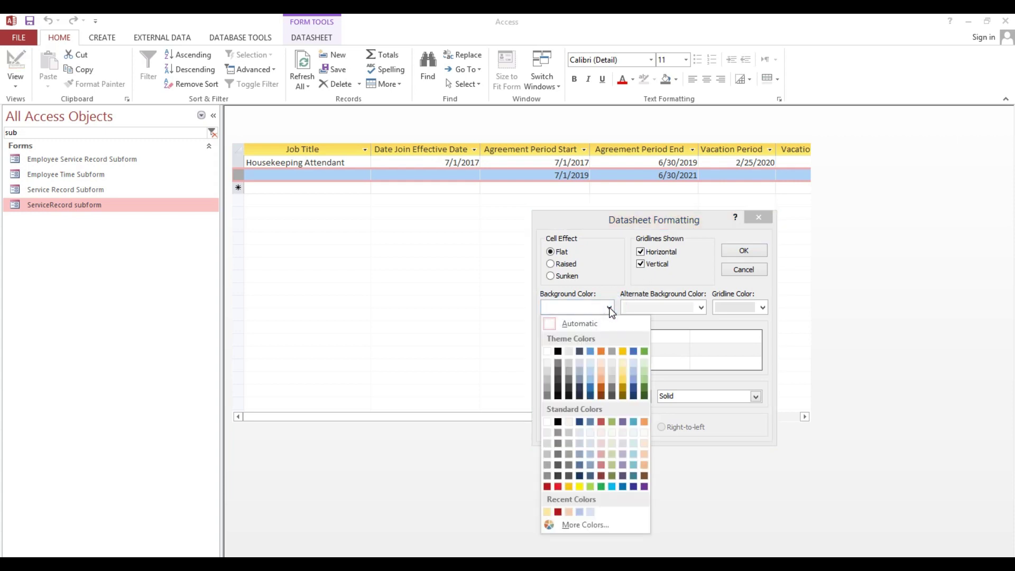
pyautogui.click(620, 378)
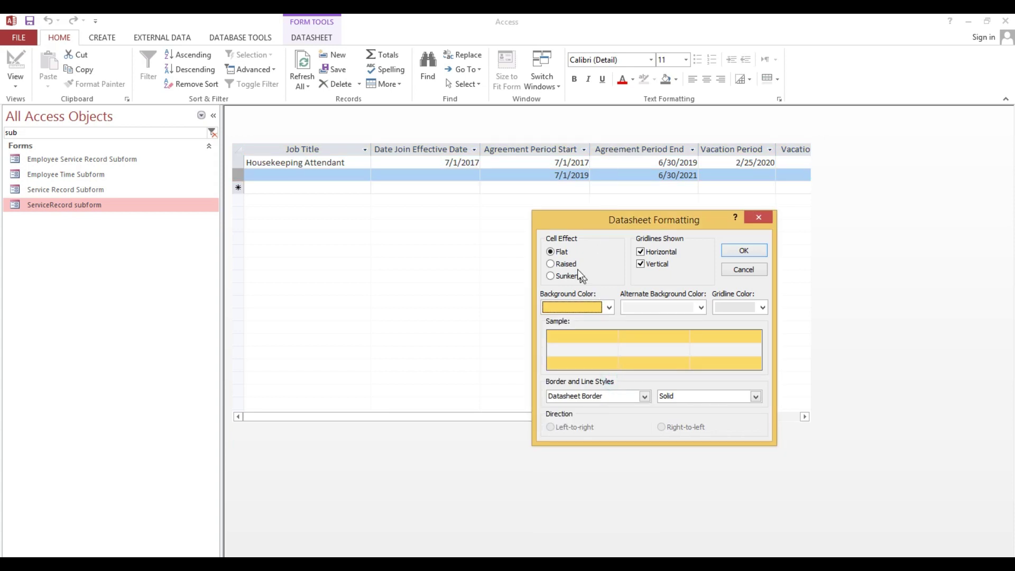
pyautogui.click(609, 307)
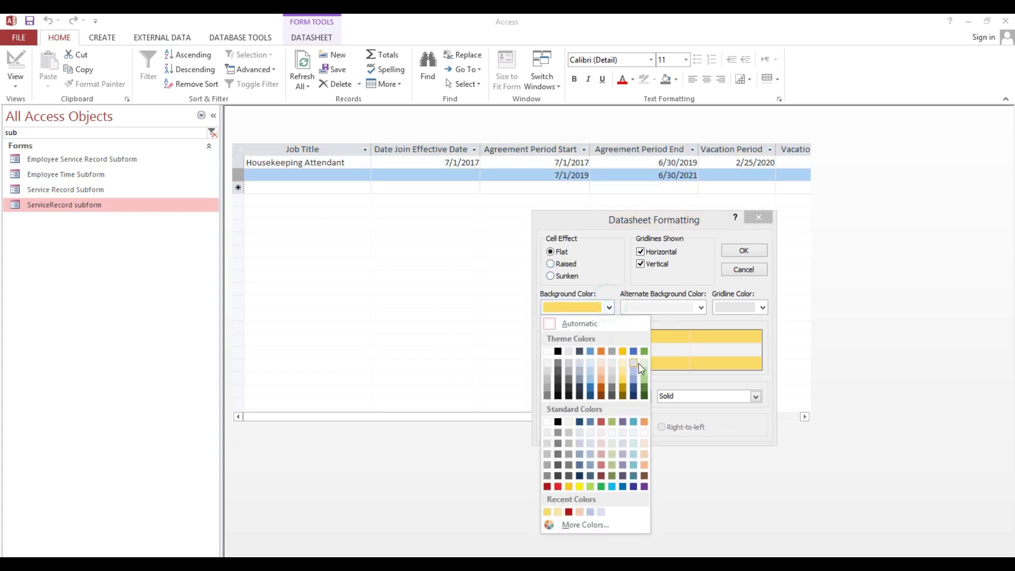
pyautogui.click(633, 377)
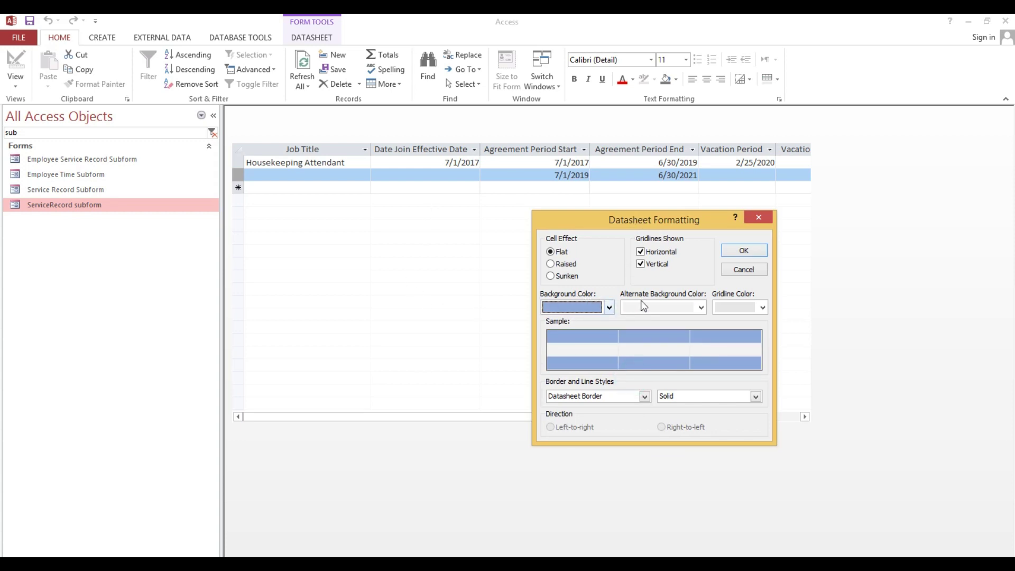
# - Set the alternate background color to light orange and the gridline color to dark blue
pyautogui.click(702, 308)
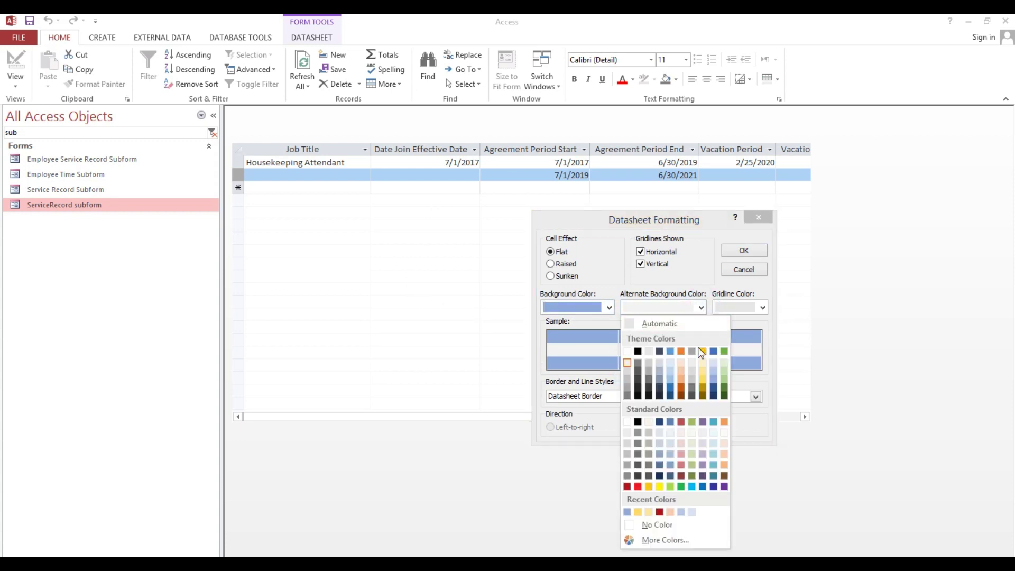
pyautogui.click(682, 378)
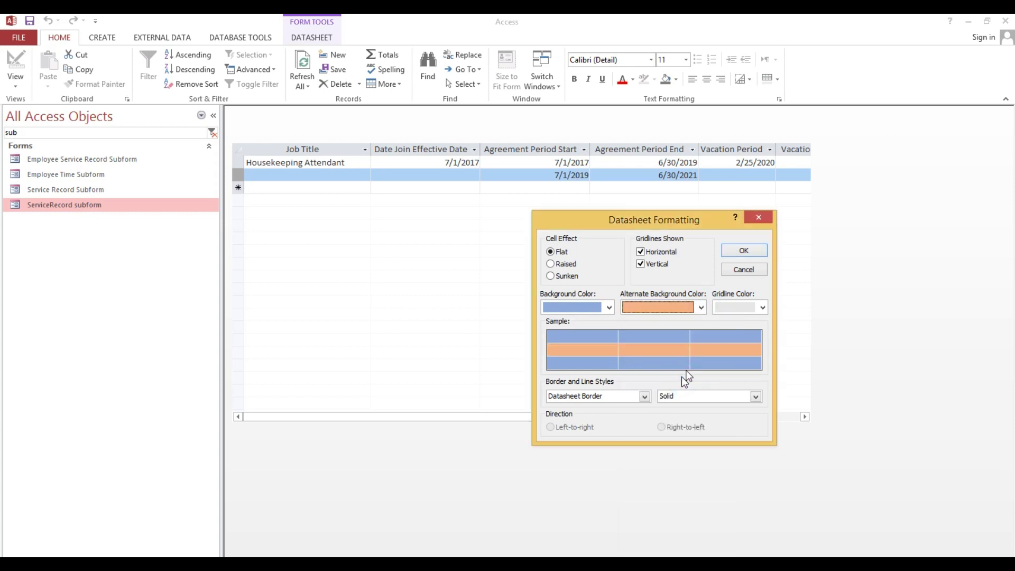
pyautogui.click(762, 307)
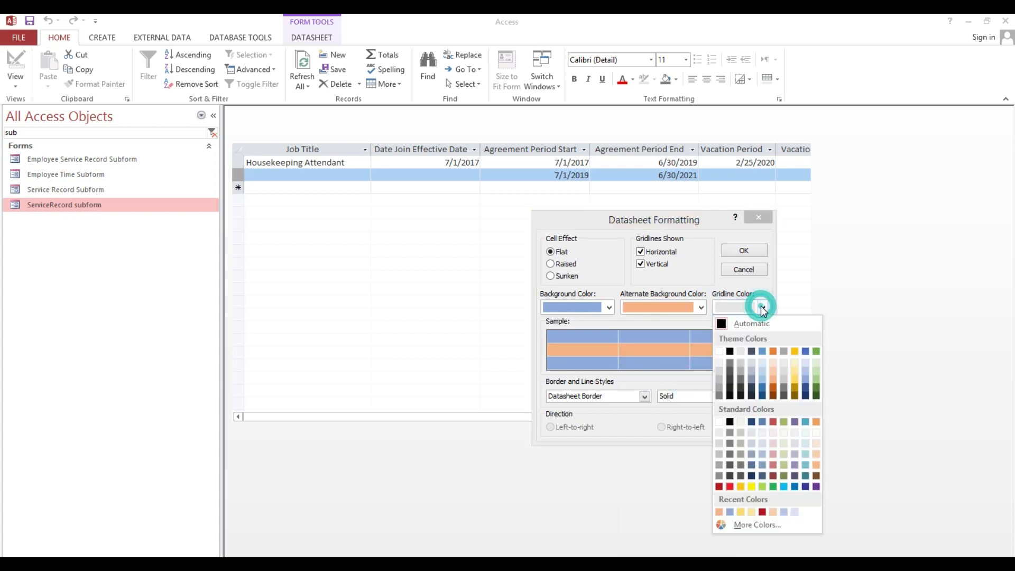
pyautogui.click(806, 487)
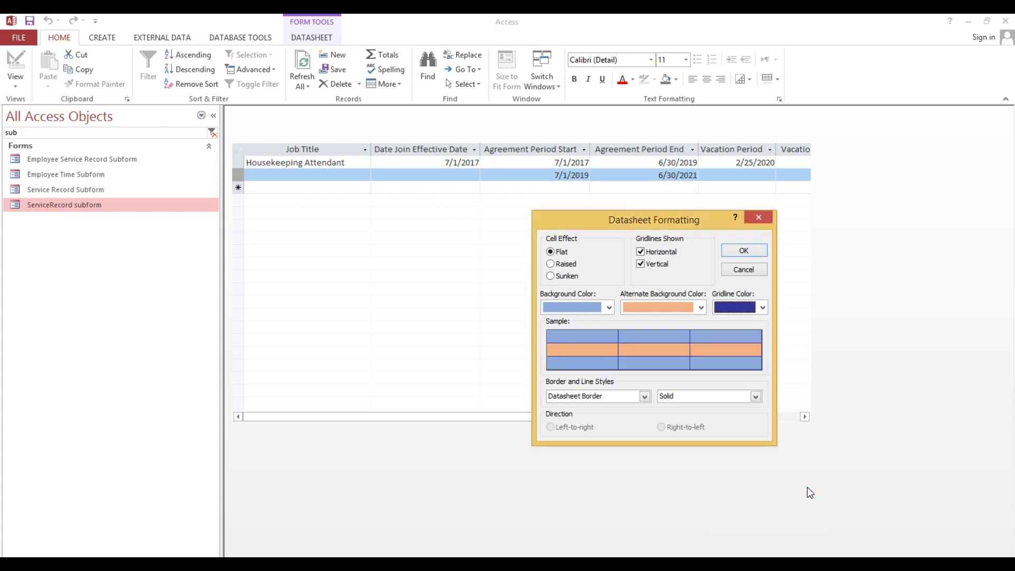
# - Choose Solid as the line style for the datasheet border and apply the datasheet formatting
pyautogui.moveTo(614, 217); pyautogui.dragTo(500, 207)
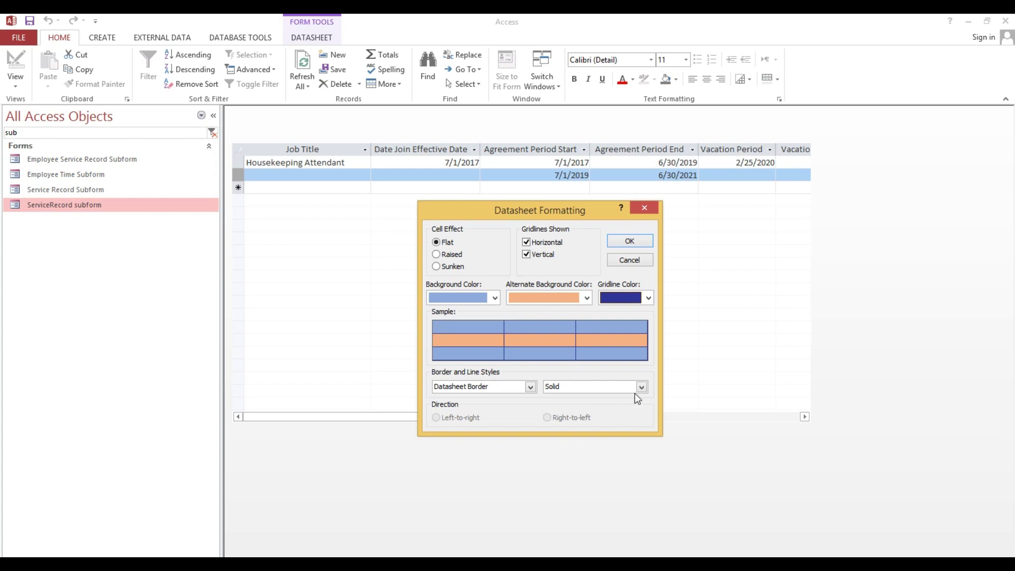
pyautogui.click(530, 387)
pyautogui.click(530, 387)
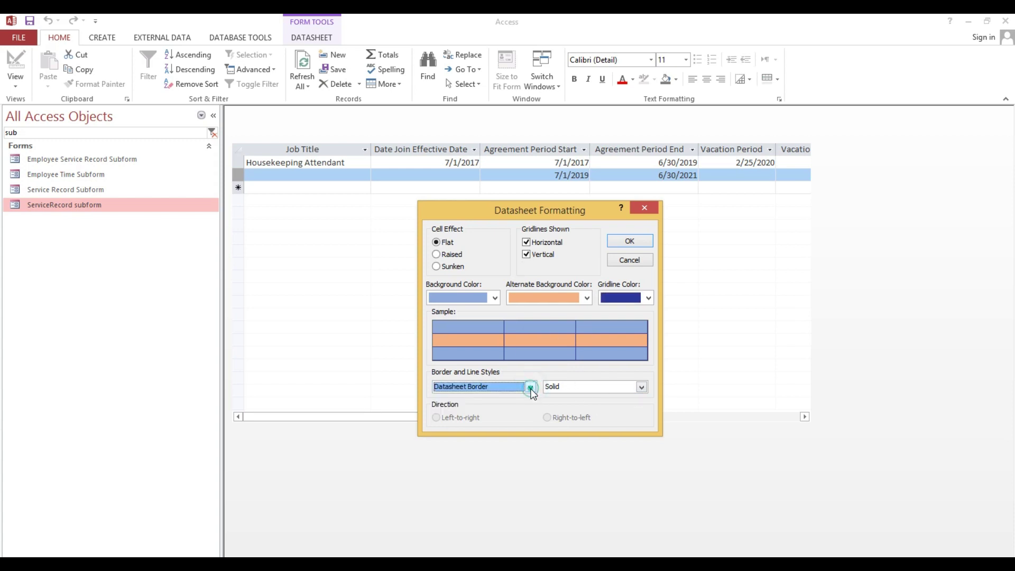
pyautogui.click(641, 387)
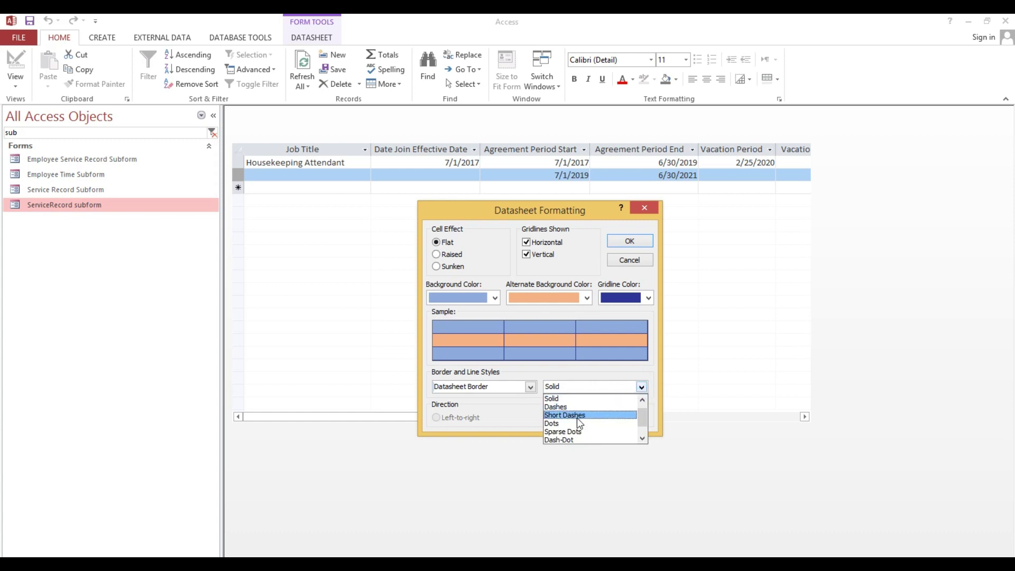
pyautogui.click(561, 398)
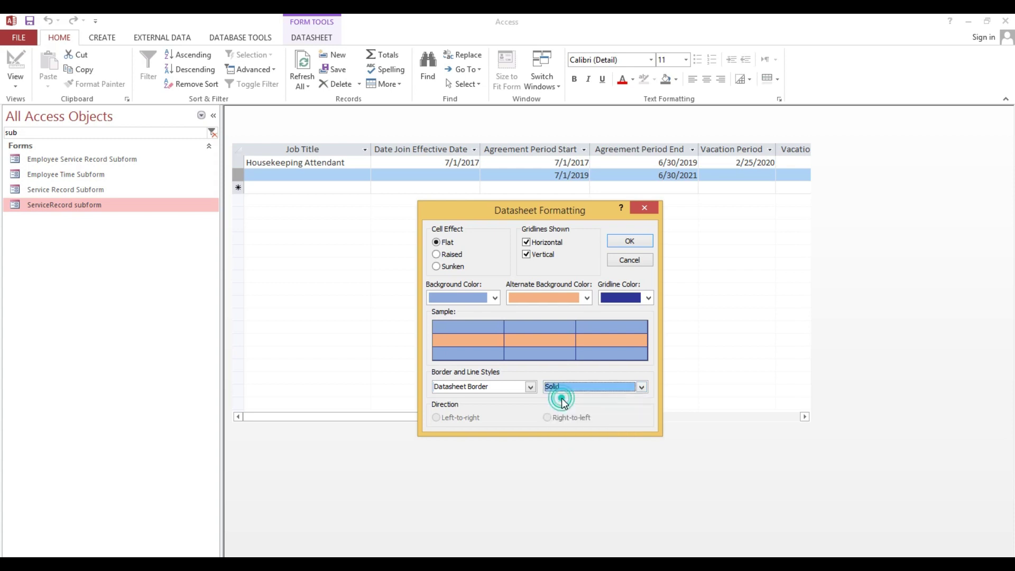
pyautogui.moveTo(474, 210); pyautogui.dragTo(512, 211)
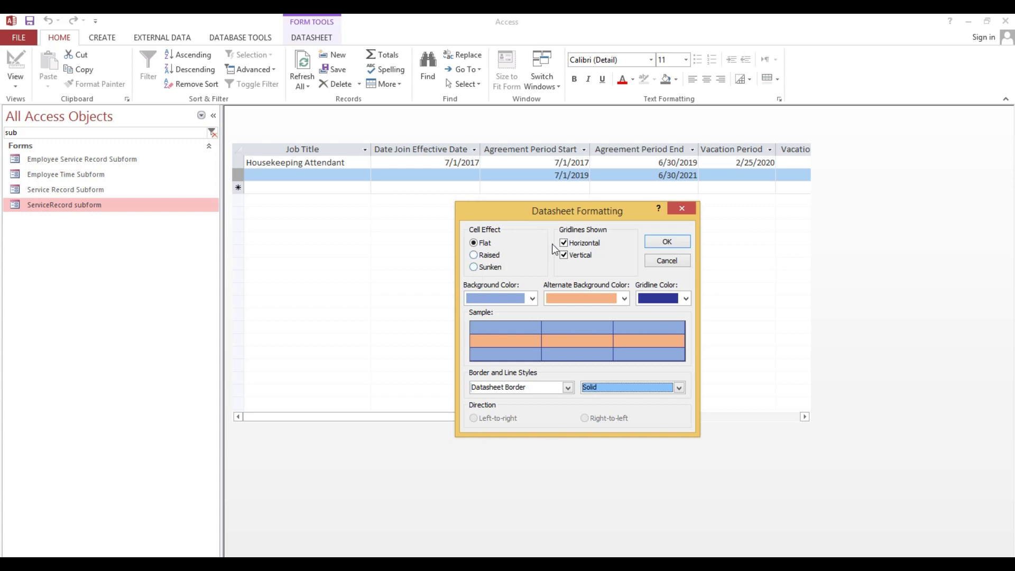
pyautogui.click(665, 246)
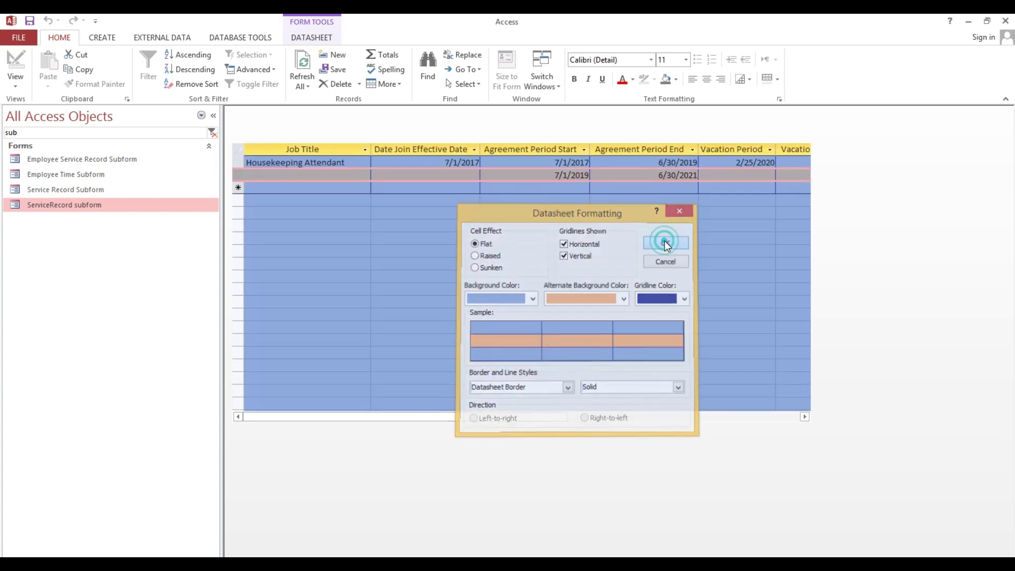
# - Set the second record's Job Title to Bldg. Supervisor
pyautogui.click(441, 188)
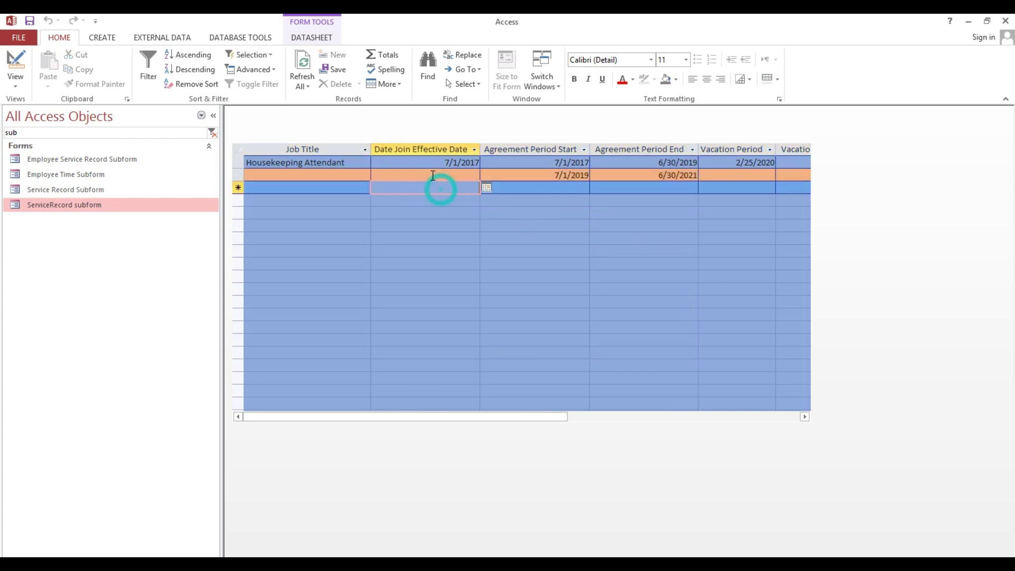
pyautogui.click(431, 175)
pyautogui.click(333, 174)
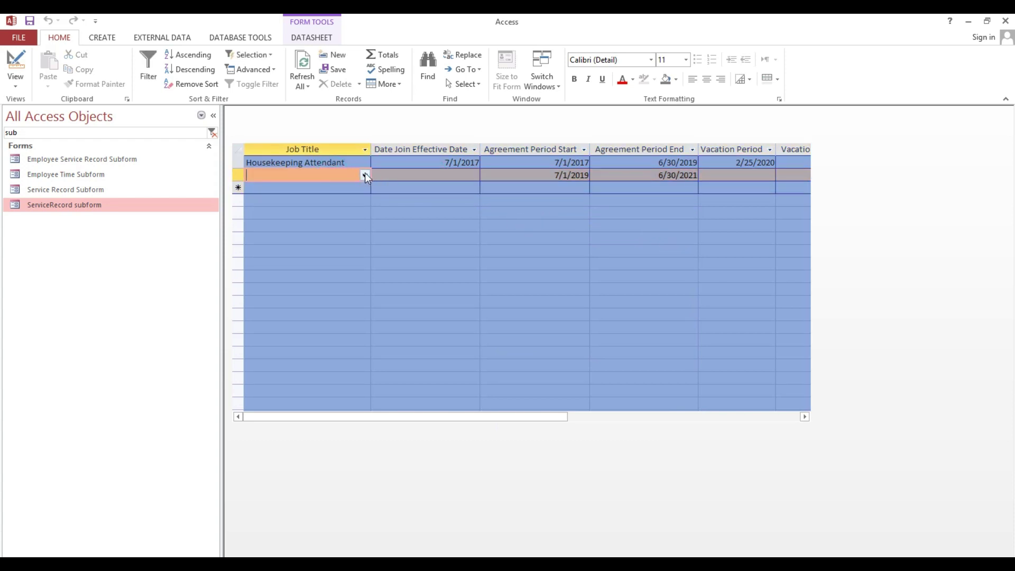
pyautogui.click(365, 175)
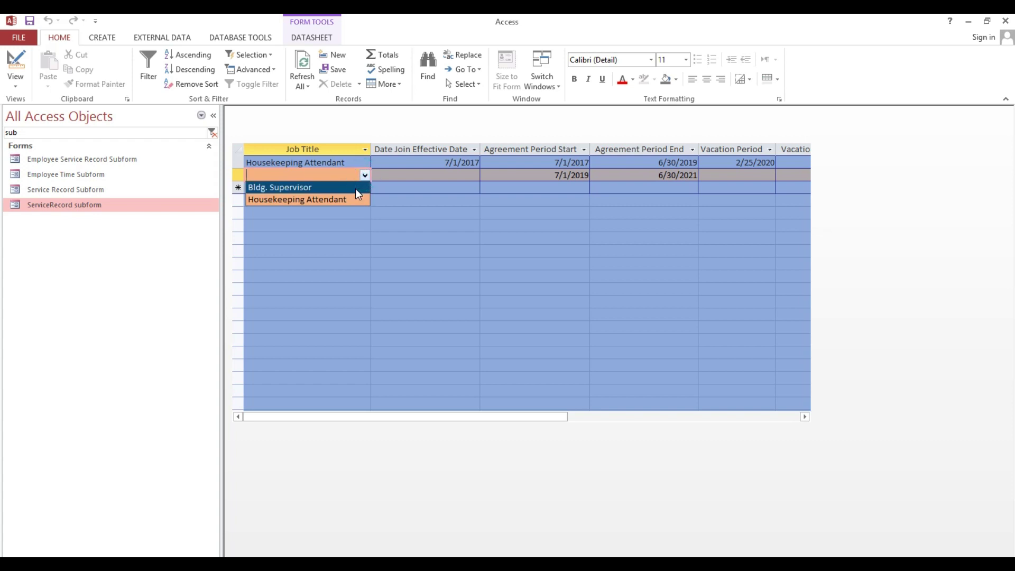
pyautogui.click(355, 187)
# - Add three records with the job titles Housekeeping Attendant, Bldg. Supervisor and Housekeeping Attendant
pyautogui.click(353, 189)
pyautogui.click(365, 188)
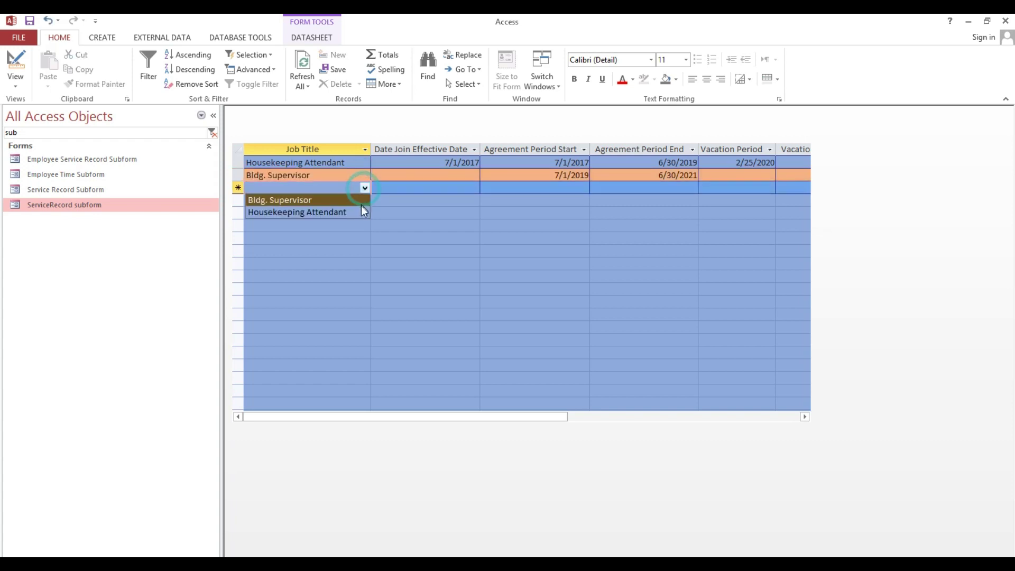
pyautogui.click(357, 211)
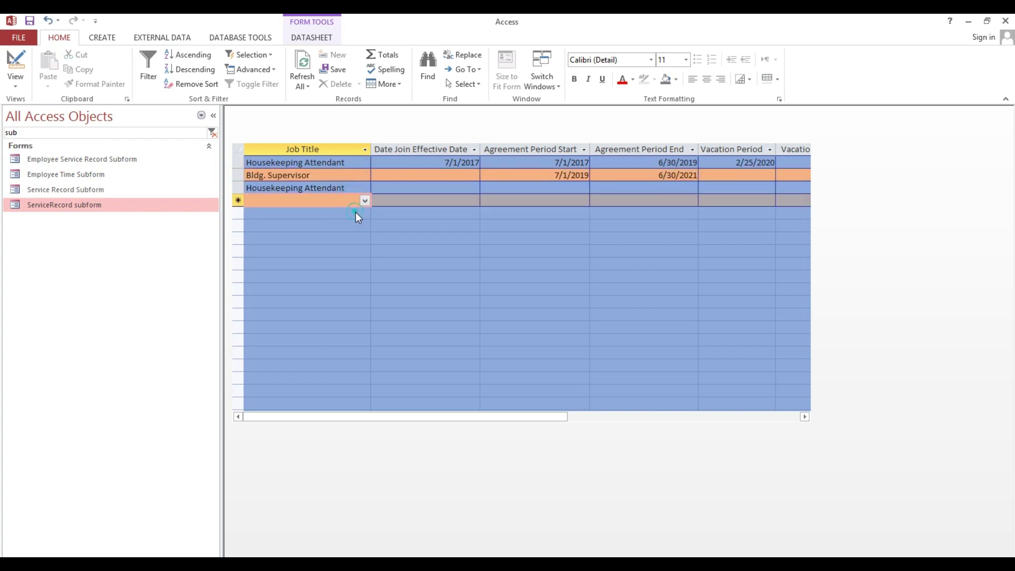
pyautogui.click(363, 201)
pyautogui.click(357, 214)
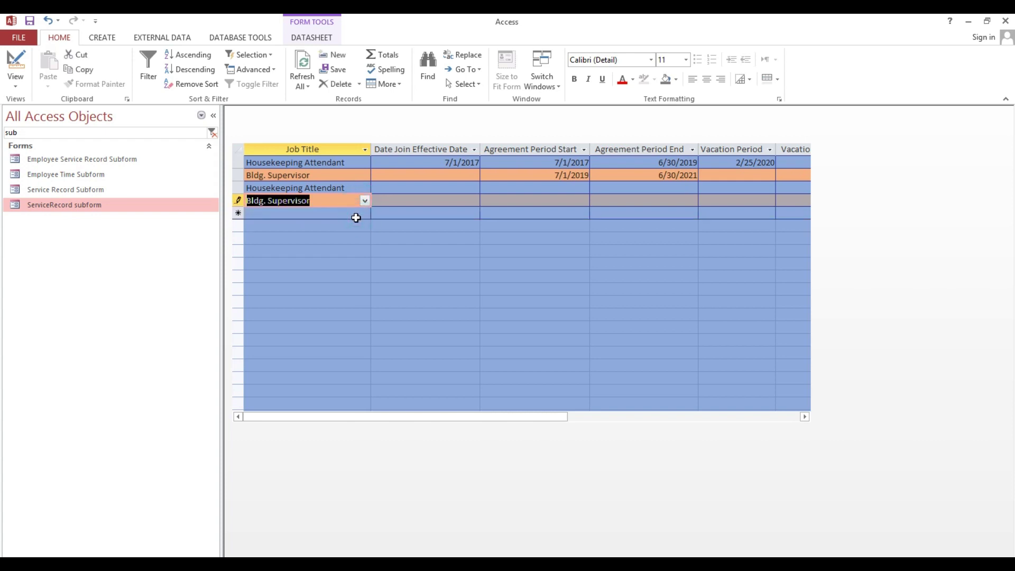
pyautogui.click(360, 215)
pyautogui.click(364, 213)
pyautogui.click(354, 236)
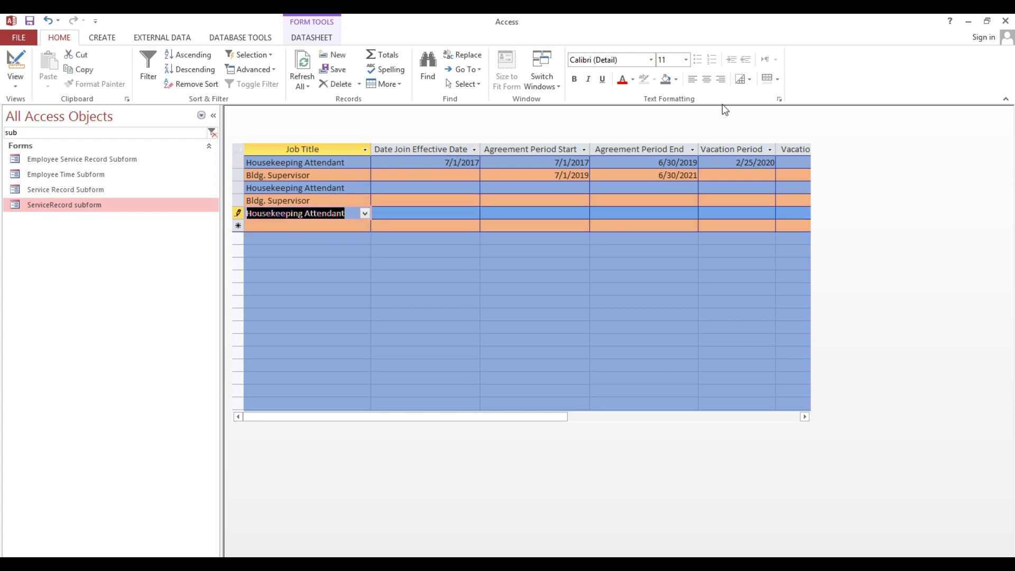
# - Change the datasheet's alternate background color to light yellow, apply it, and select the fourth record
pyautogui.click(779, 100)
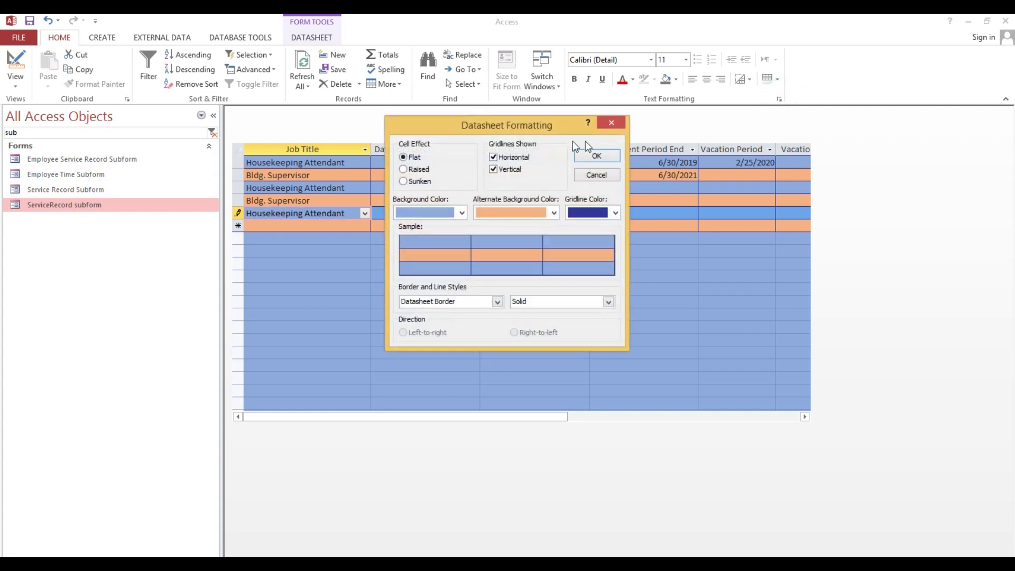
pyautogui.moveTo(542, 129); pyautogui.dragTo(571, 167)
pyautogui.click(585, 255)
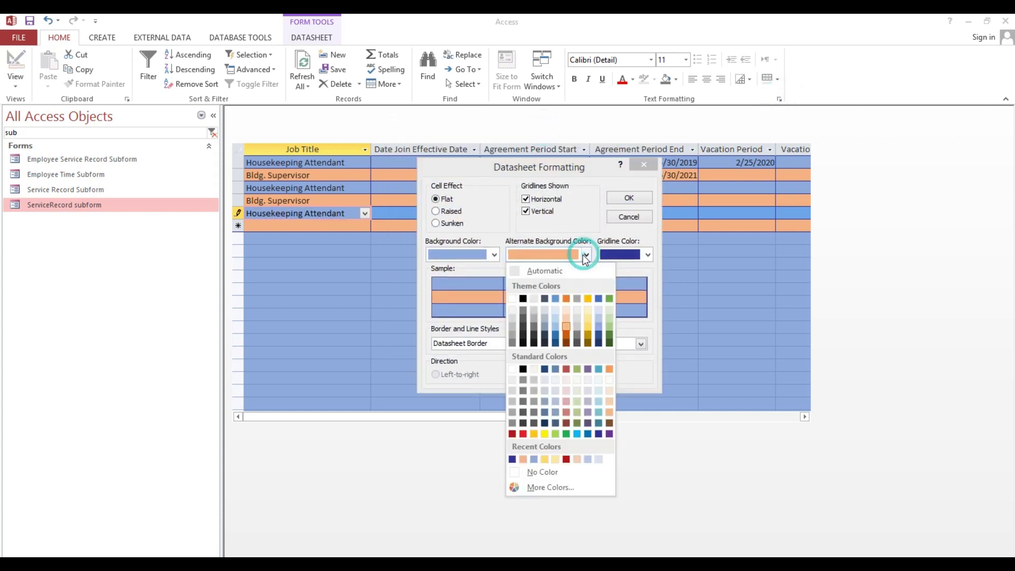
pyautogui.click(587, 322)
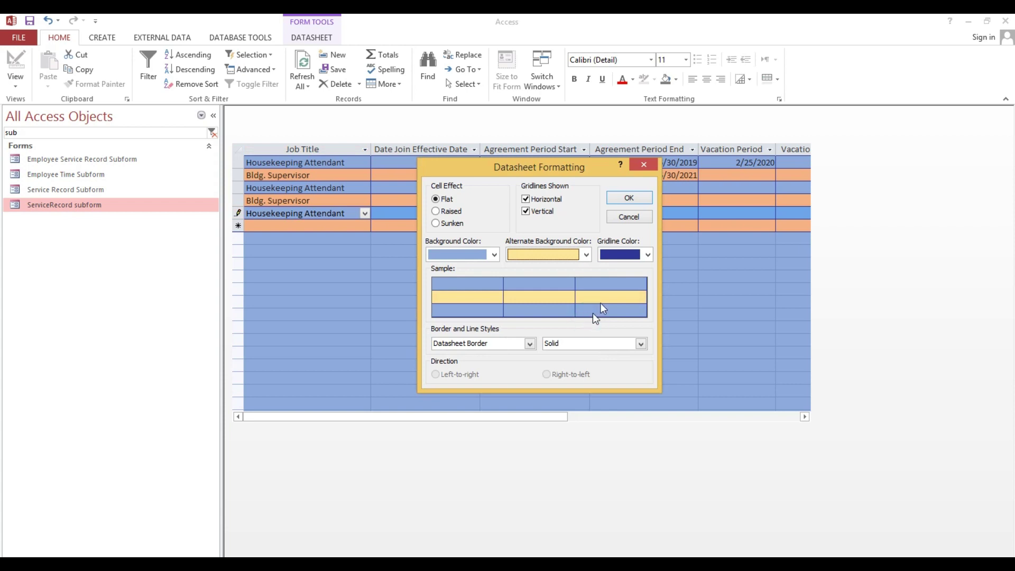
pyautogui.click(628, 198)
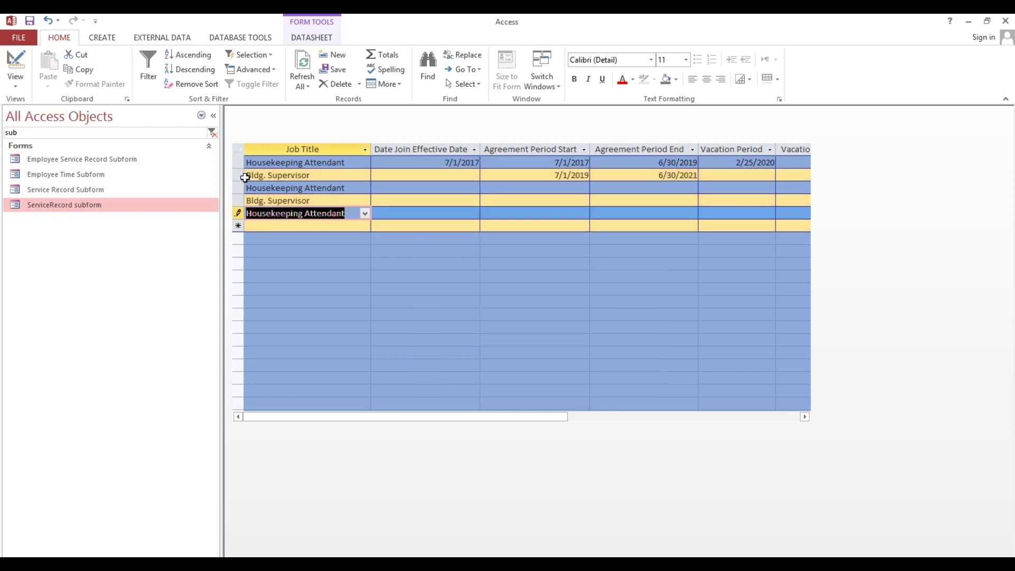
pyautogui.click(236, 201)
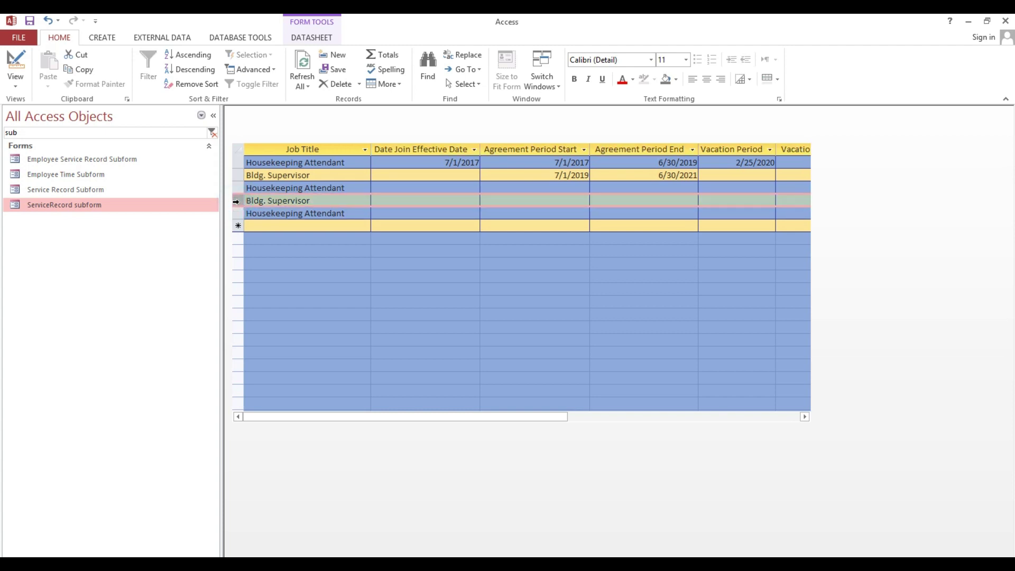
# - Set the datasheet's cell effect to Raised, apply the formatting, and save the subform
pyautogui.click(779, 99)
pyautogui.moveTo(428, 127); pyautogui.dragTo(484, 227)
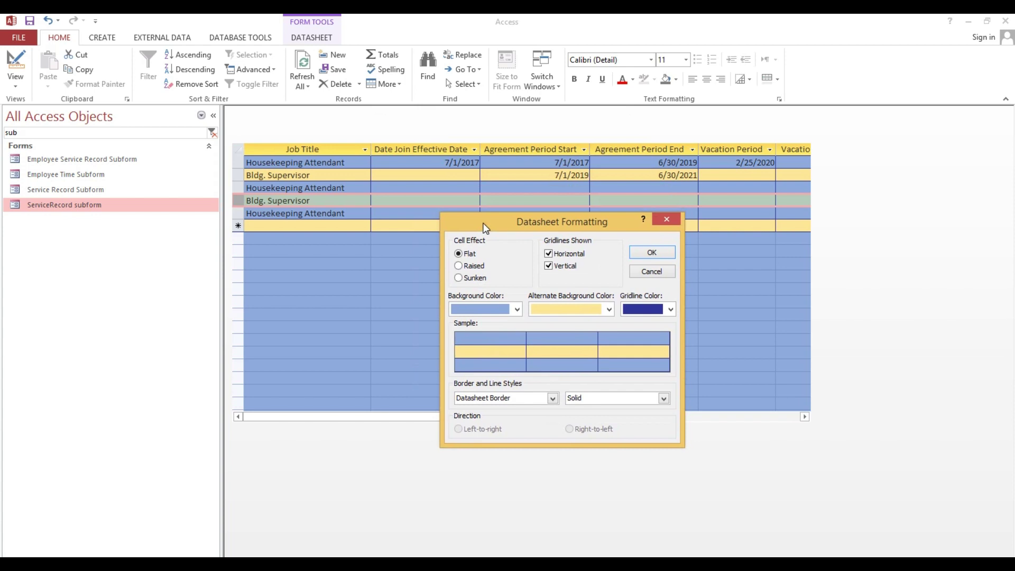
pyautogui.click(459, 266)
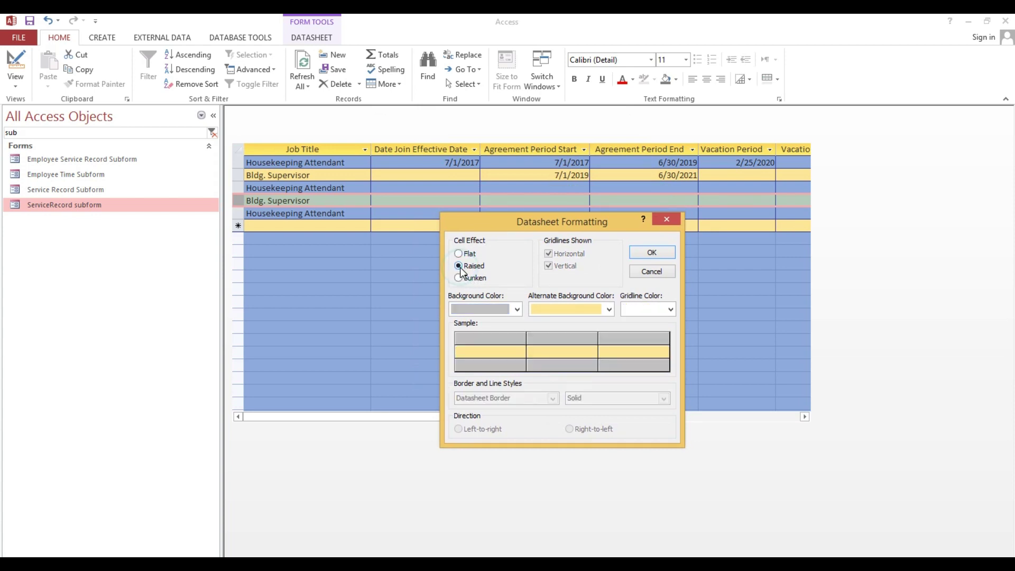
pyautogui.click(651, 254)
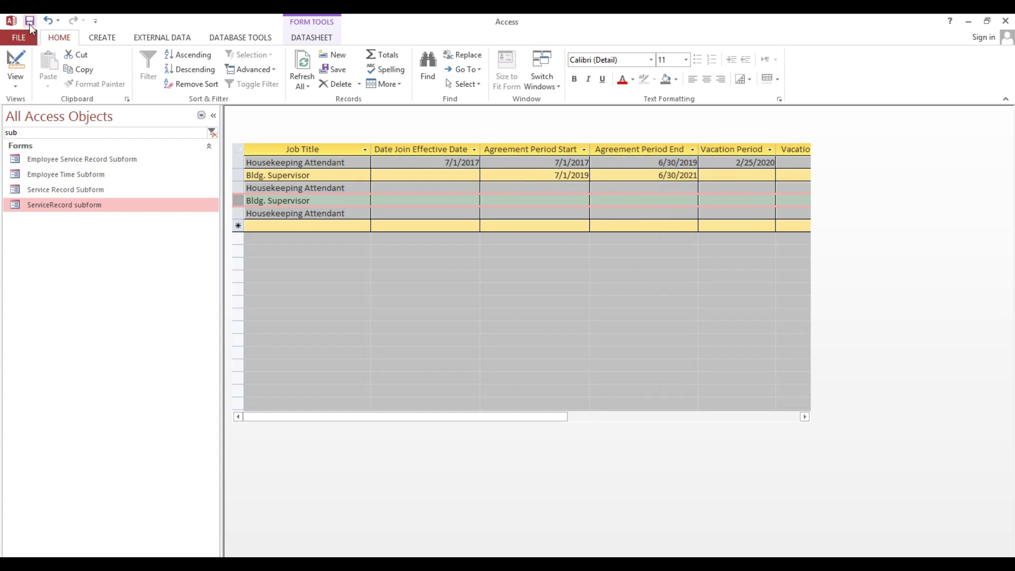
pyautogui.click(30, 21)
pyautogui.click(344, 188)
pyautogui.click(348, 210)
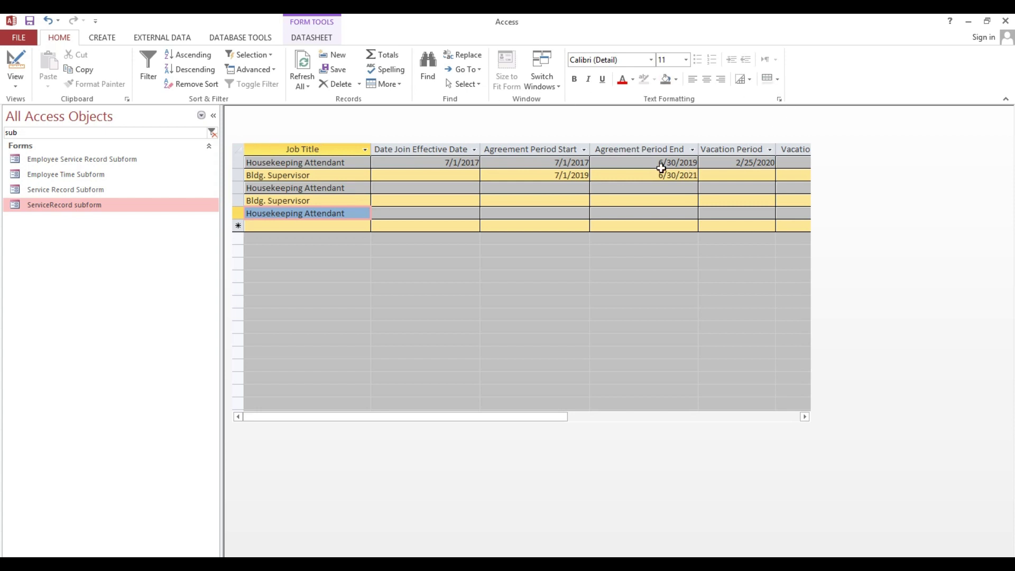
# - Change the datasheet's cell effect to Sunken and apply the formatting
pyautogui.click(779, 100)
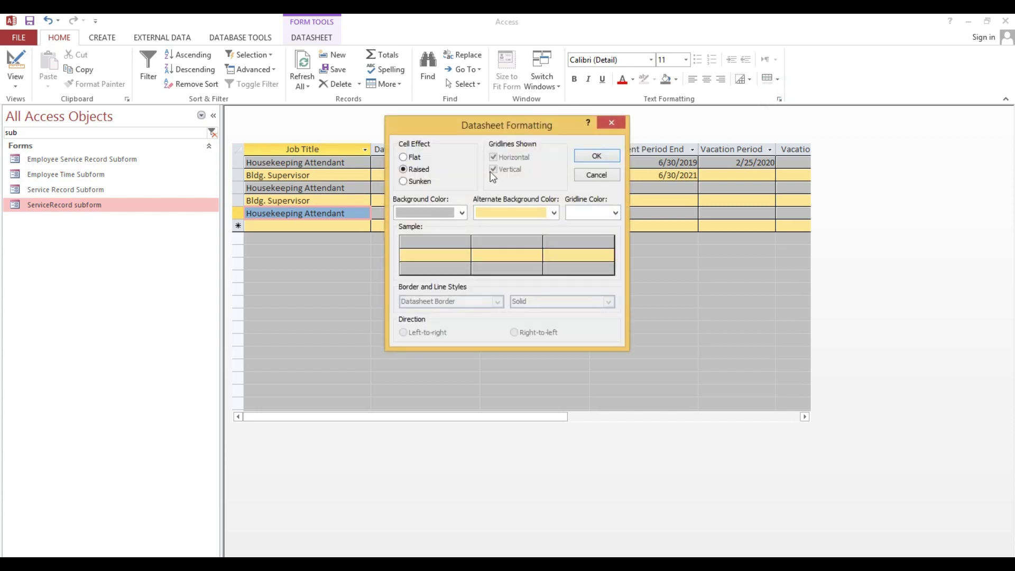
pyautogui.click(408, 181)
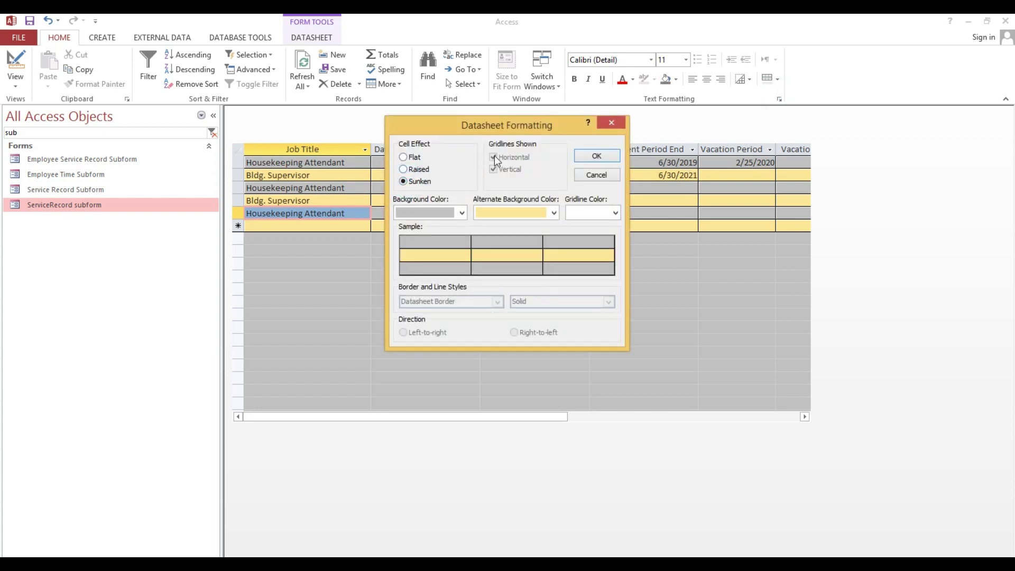
pyautogui.click(597, 156)
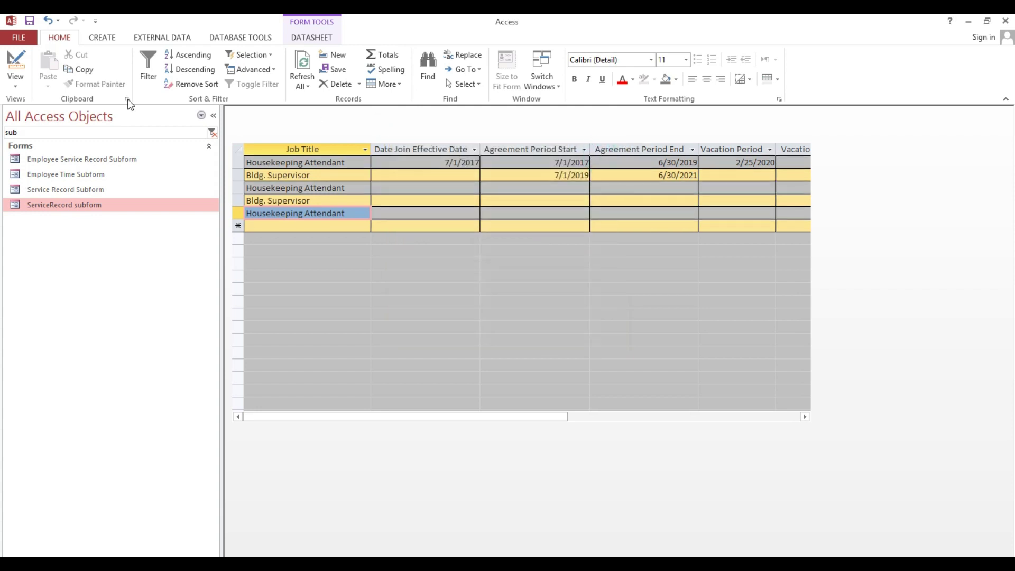
pyautogui.click(417, 213)
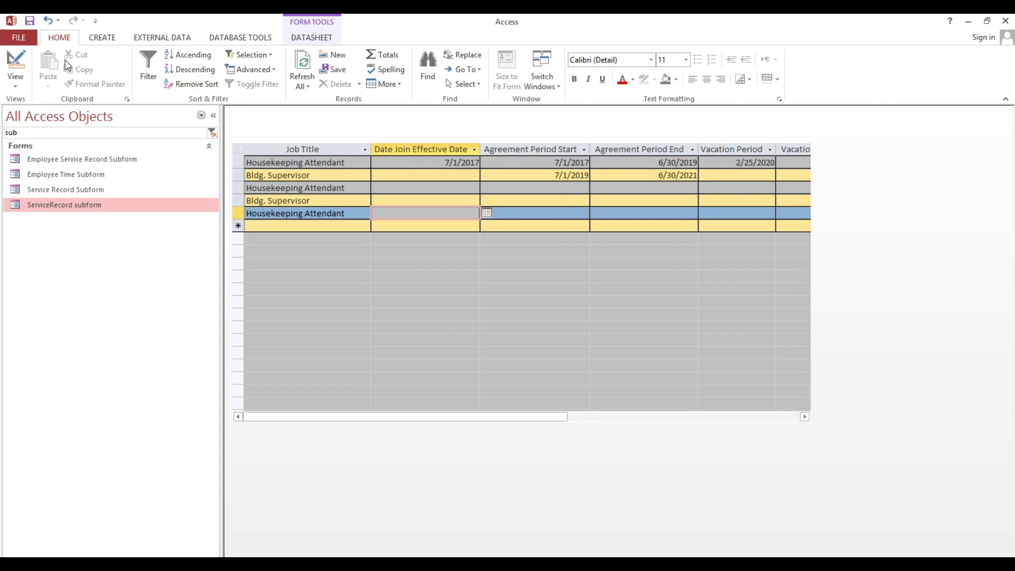
# - Switch the ServiceRecord subform to Design View and close it
pyautogui.click(15, 64)
pyautogui.rightClick(282, 153)
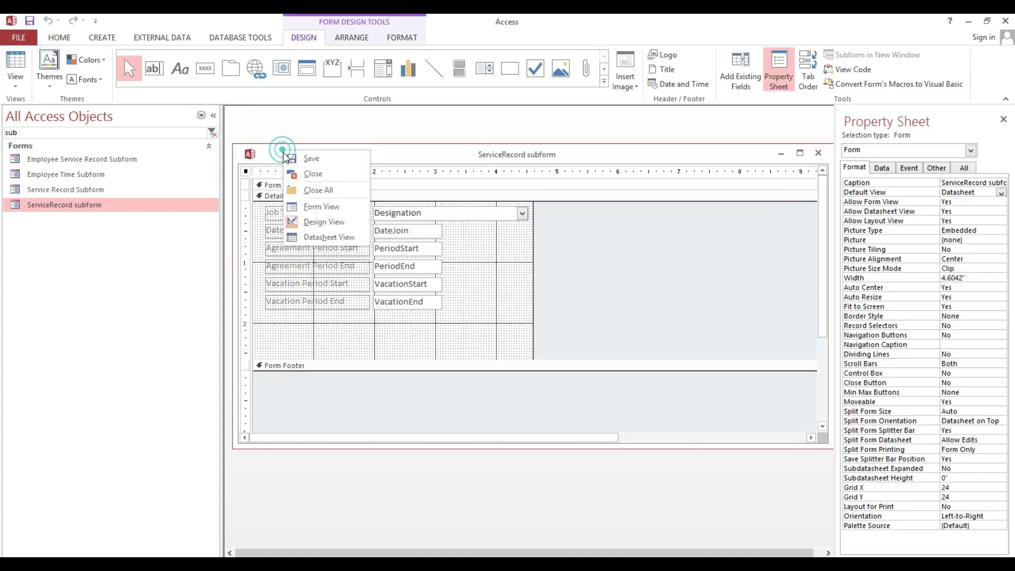
pyautogui.click(312, 173)
# - Filter the database objects by "emplo" and open the Employee Details form at its Work History page
pyautogui.click(42, 132)
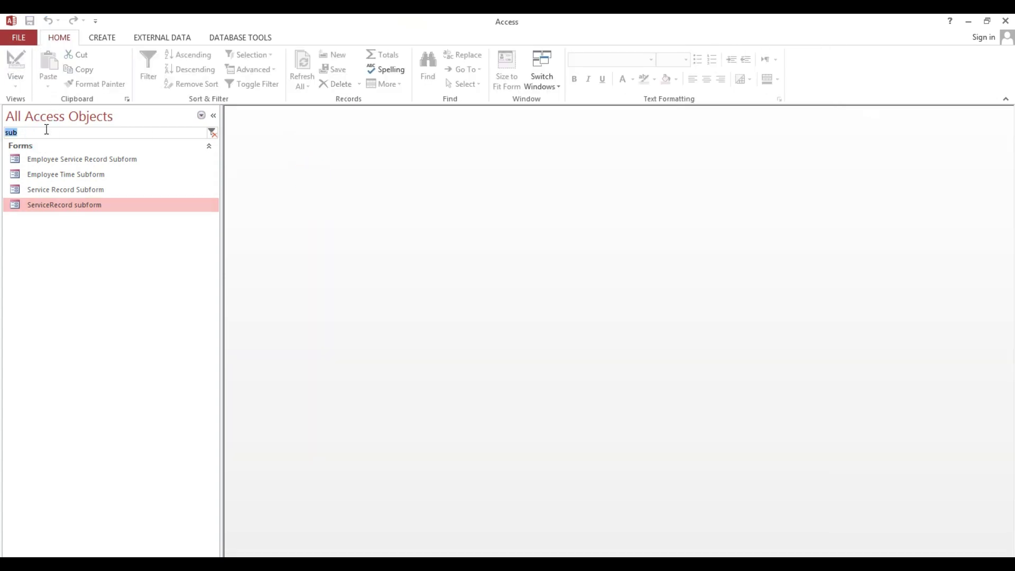
pyautogui.write('emp')
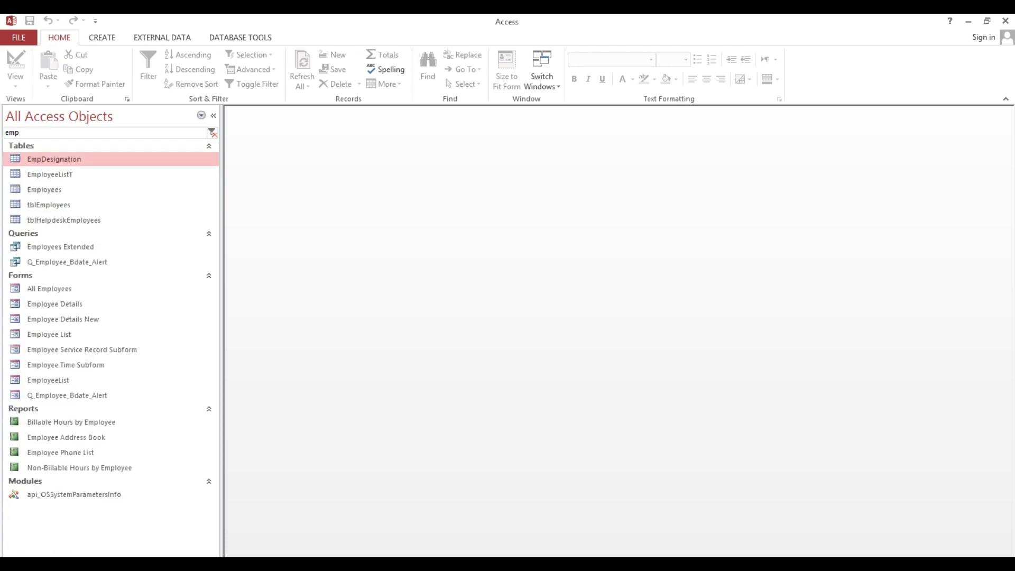
pyautogui.write('lo')
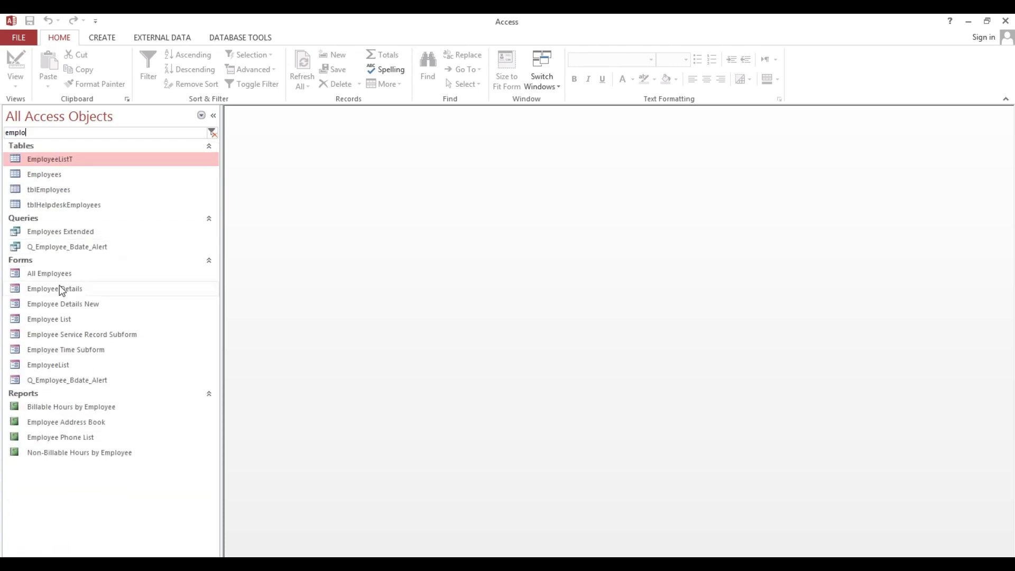
pyautogui.doubleClick(65, 290)
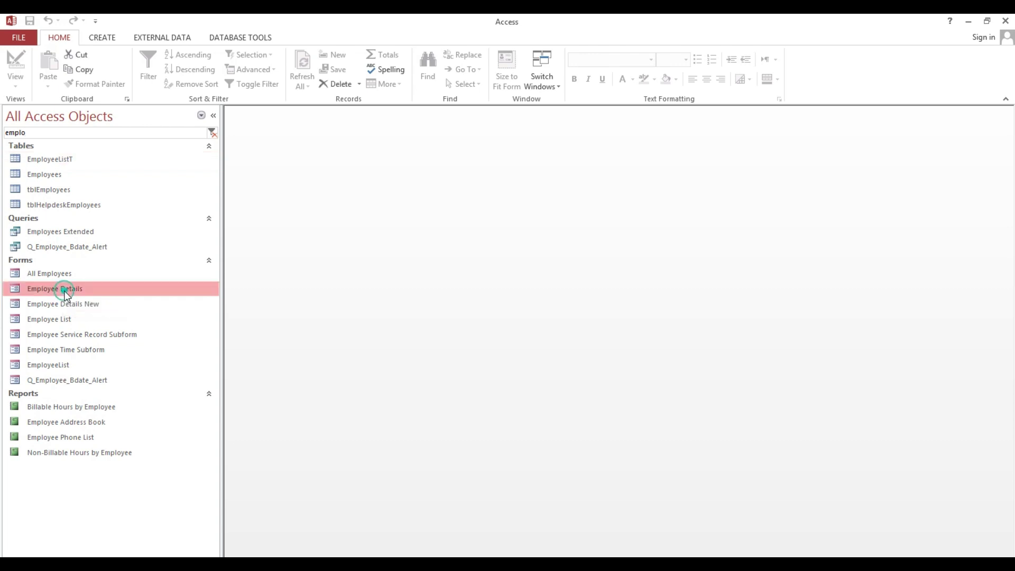
pyautogui.click(361, 119)
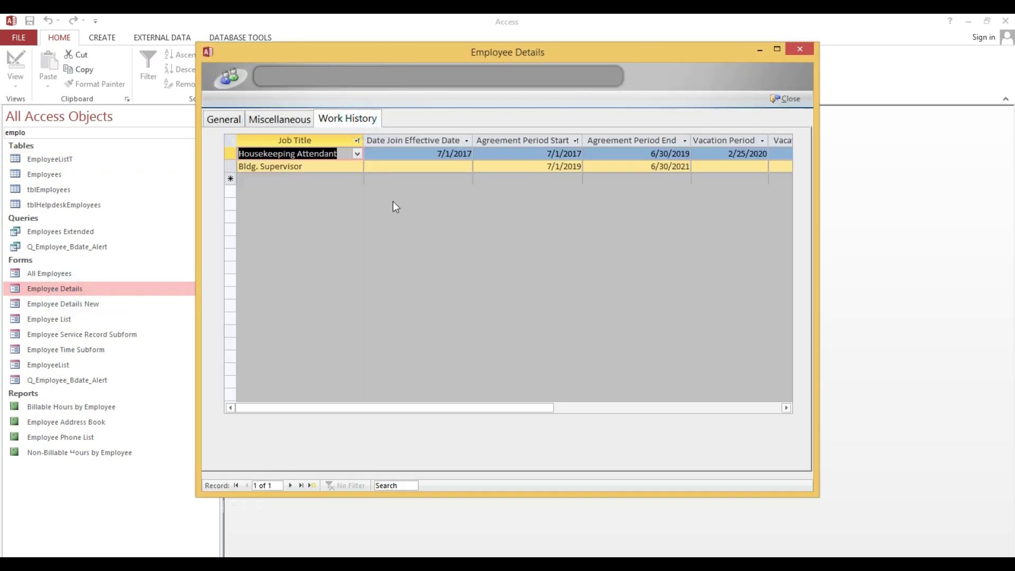
# - Add three work history records with the job title Housekeeping Attendant and move the Employee Details window lower
pyautogui.click(345, 179)
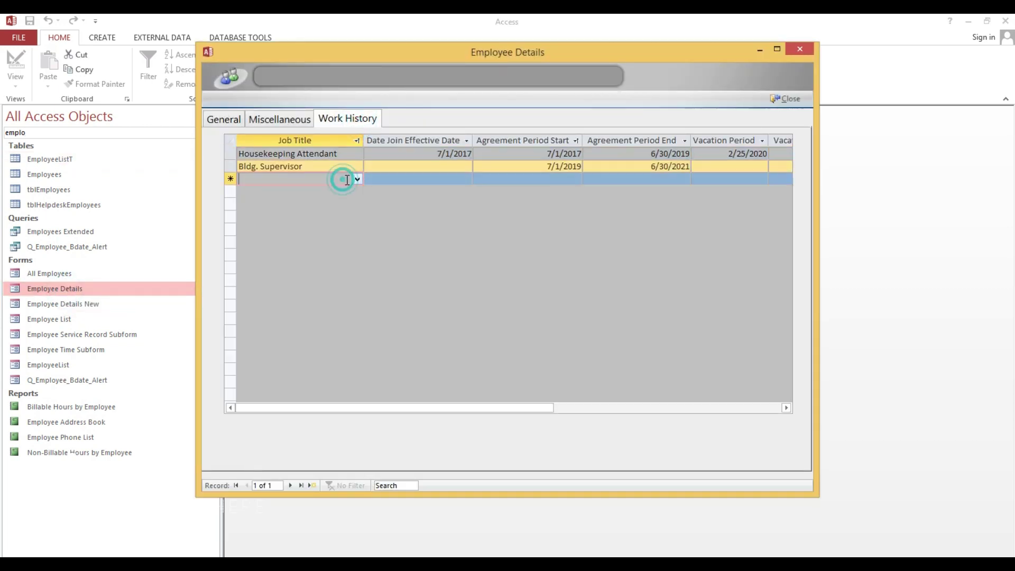
pyautogui.click(356, 179)
pyautogui.click(351, 203)
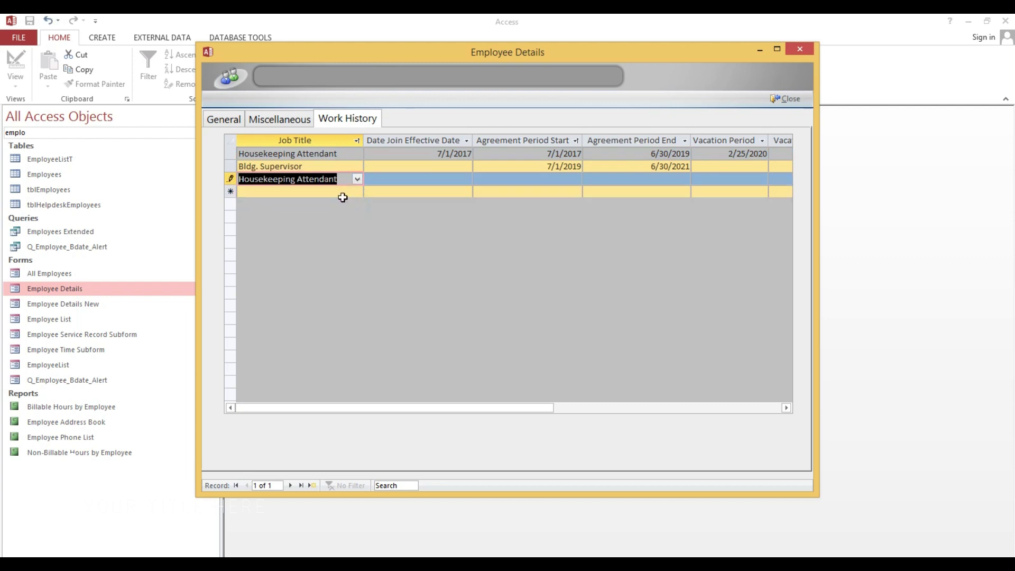
pyautogui.click(341, 193)
pyautogui.click(358, 192)
pyautogui.click(347, 217)
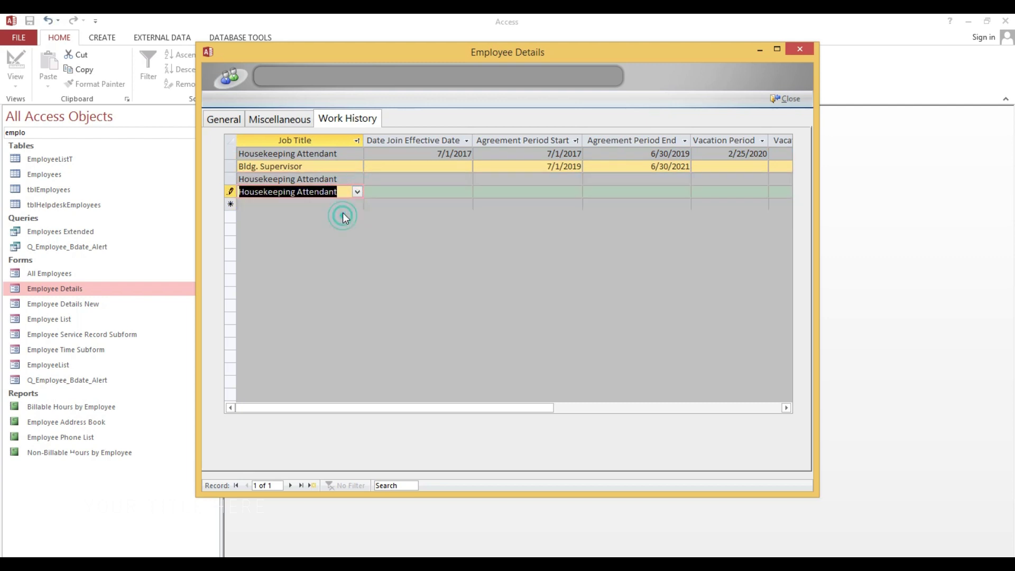
pyautogui.click(342, 204)
pyautogui.click(356, 207)
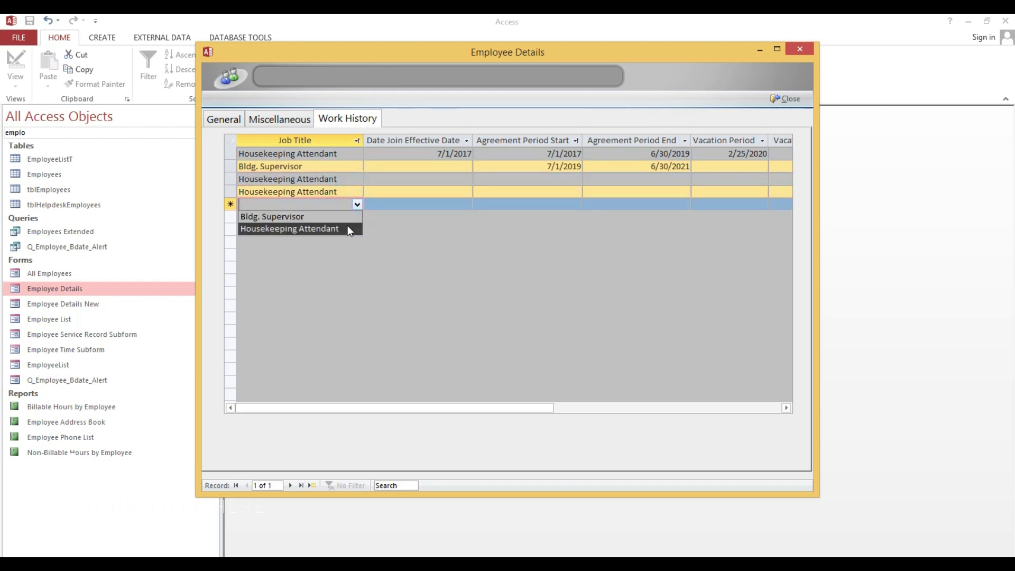
pyautogui.click(346, 227)
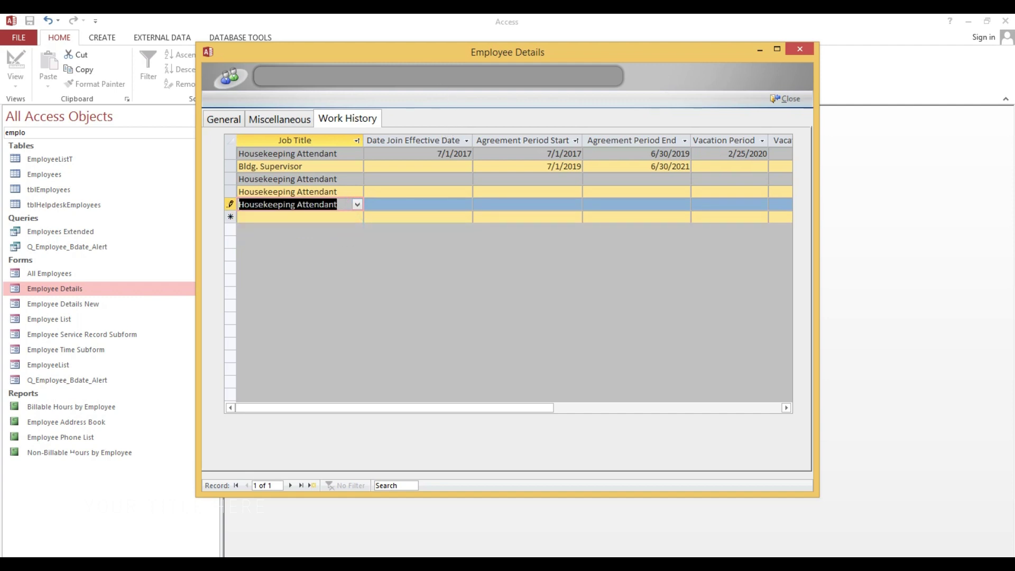
pyautogui.moveTo(421, 54); pyautogui.dragTo(432, 161)
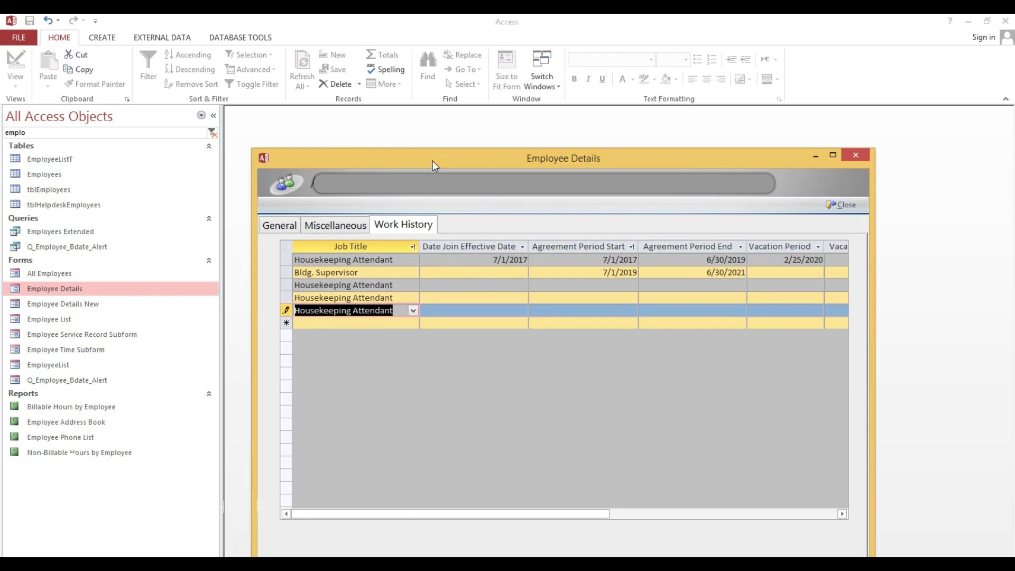